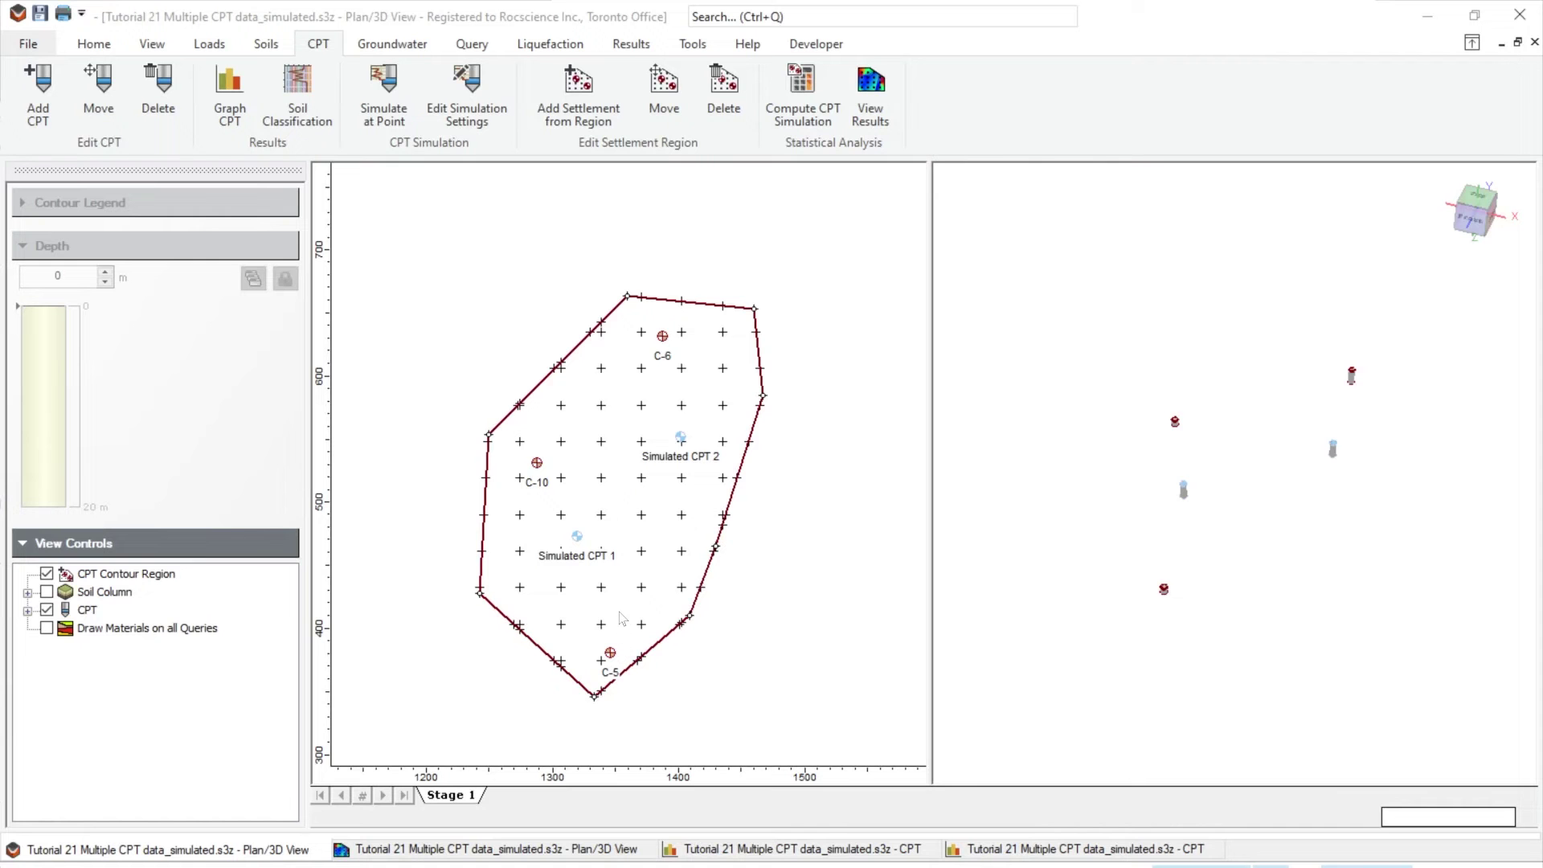
scroll(621, 617, "up", 1)
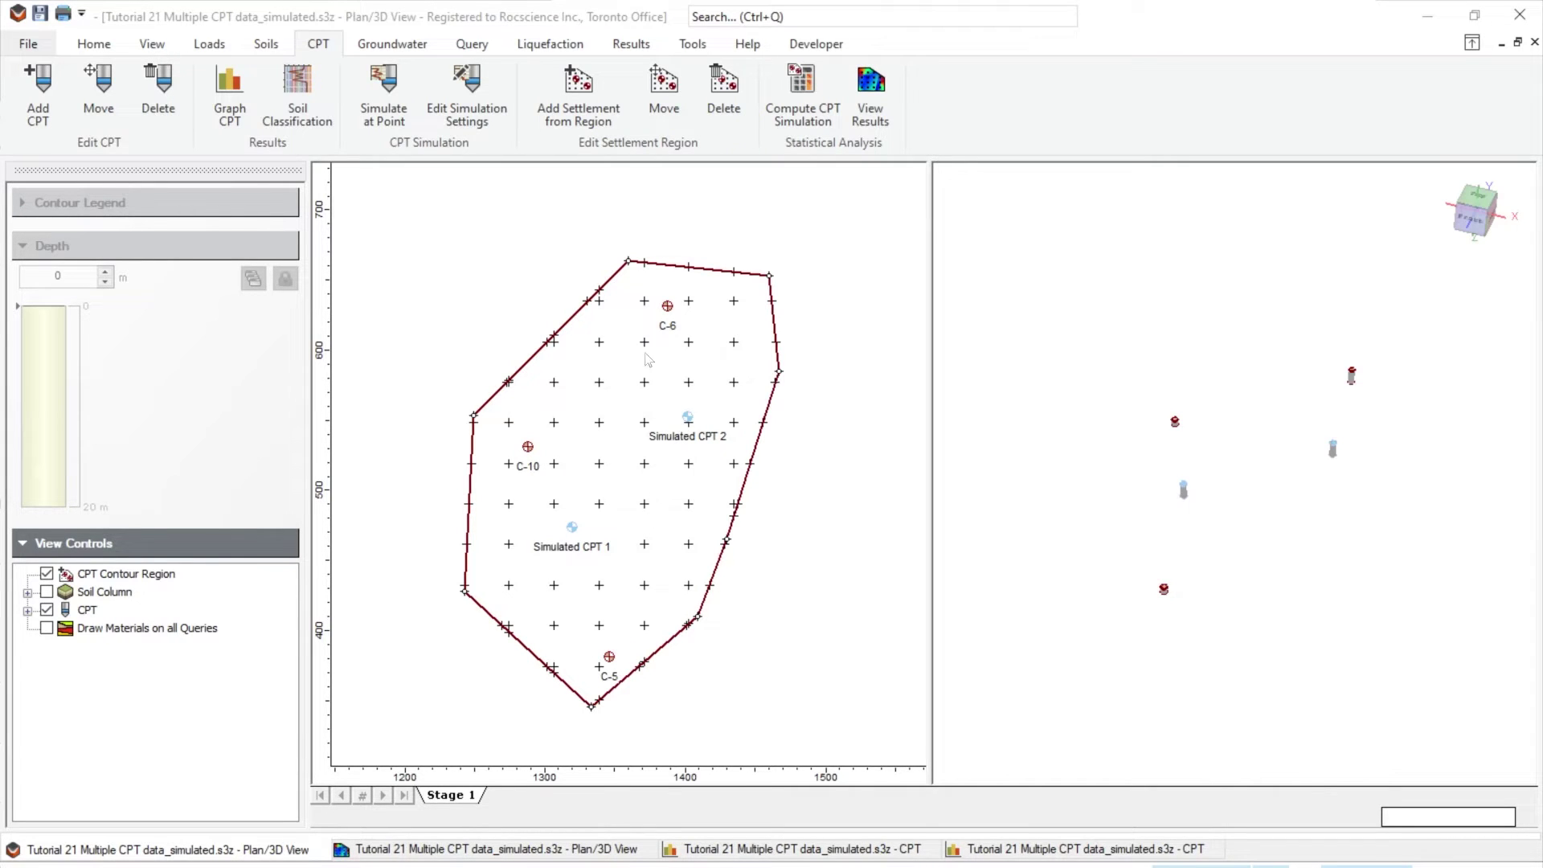
Activate the model window and open the Simulate at Point CPT dialog
left_click(314, 53)
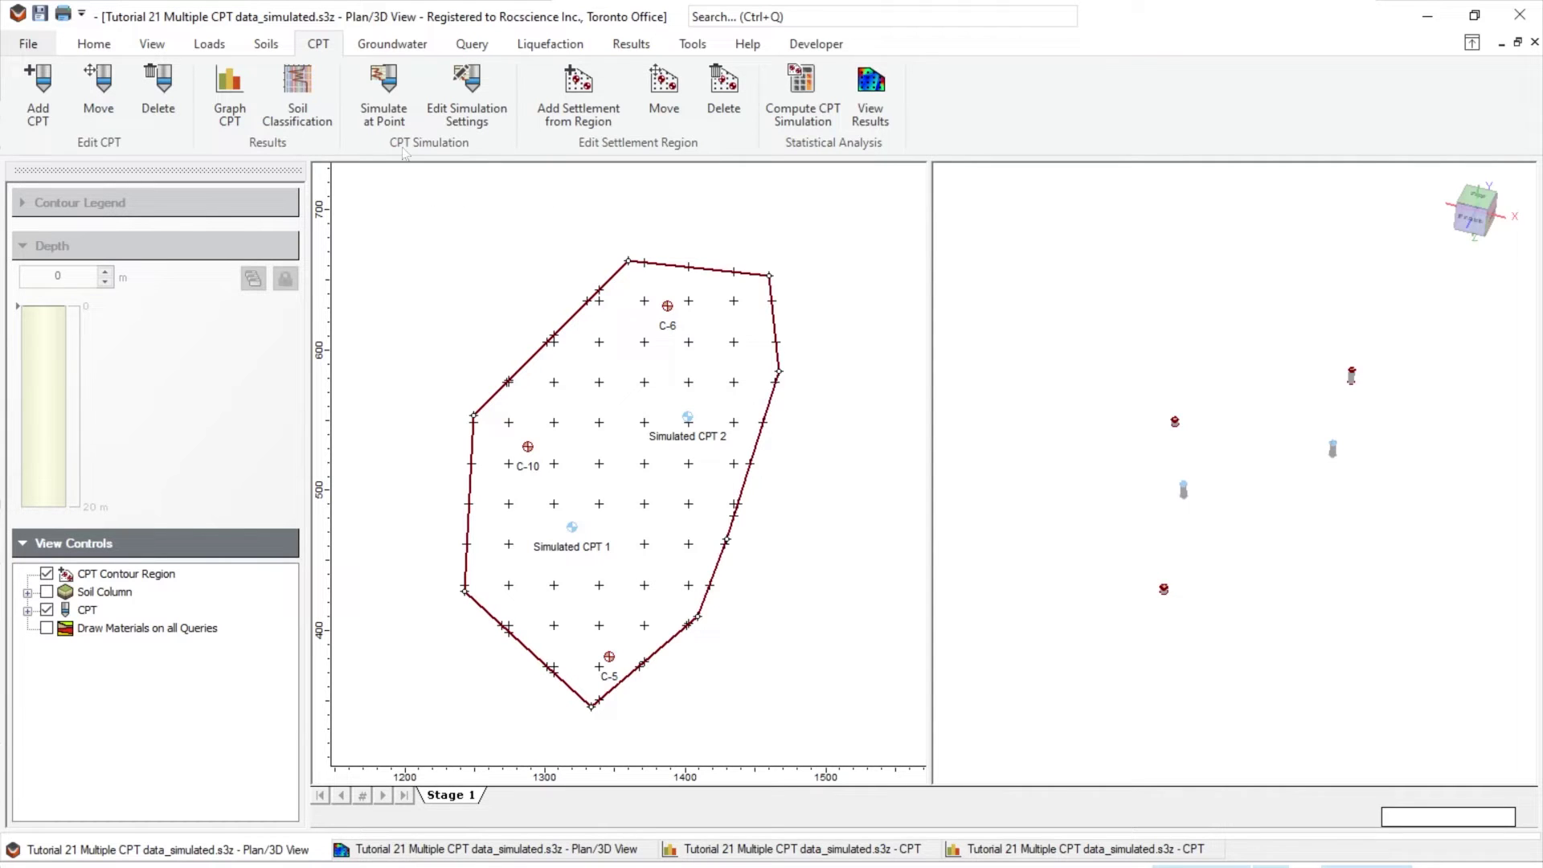
left_click(394, 111)
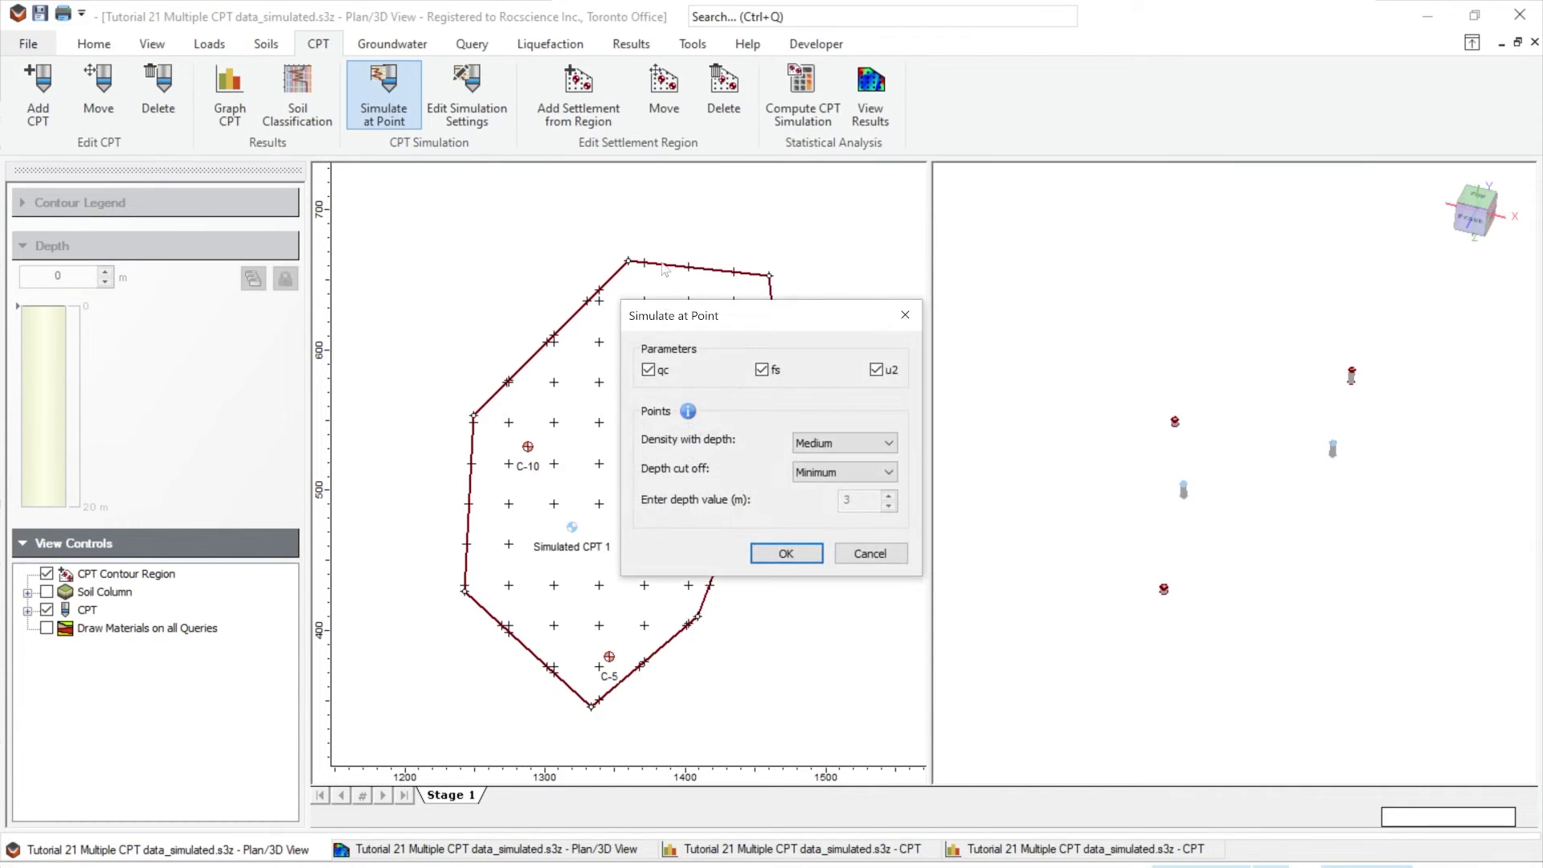
left_click_drag(735, 318, 888, 288)
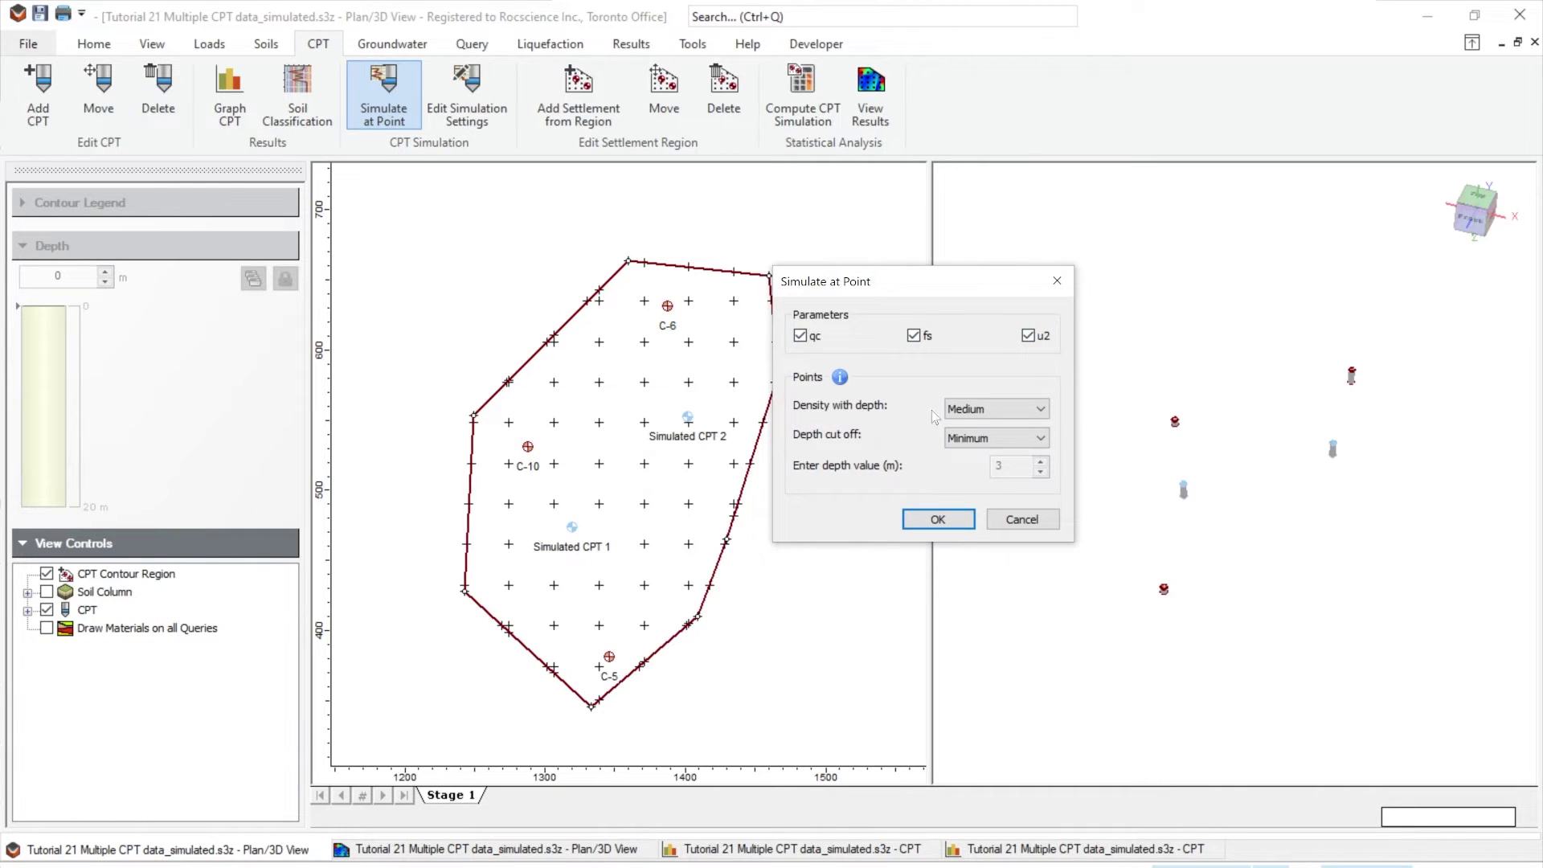
left_click(979, 411)
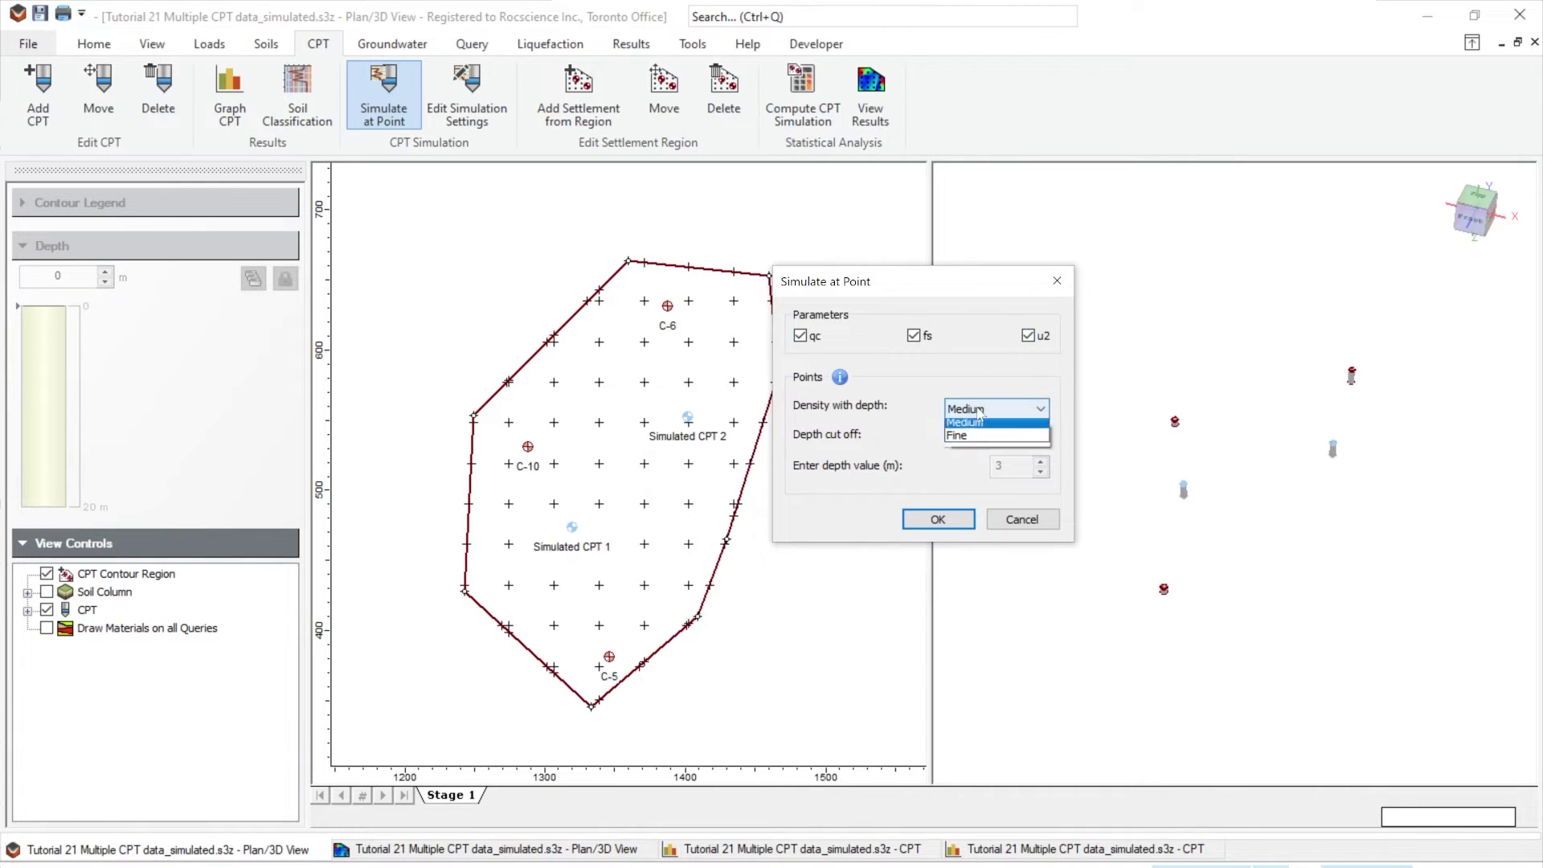
left_click(916, 418)
left_click(972, 439)
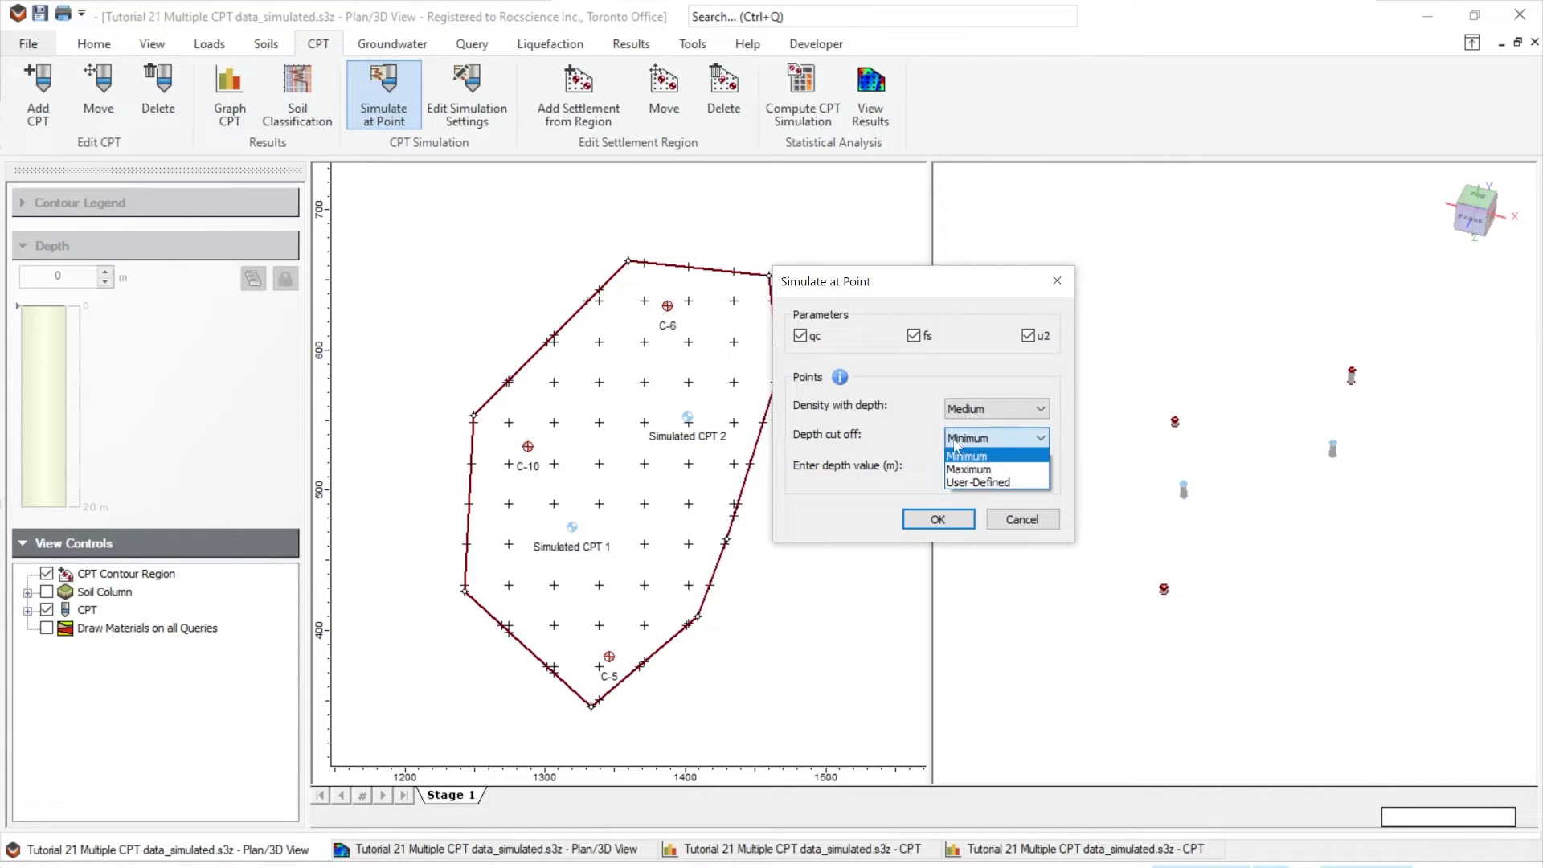
left_click(957, 446)
left_click(954, 441)
left_click(930, 419)
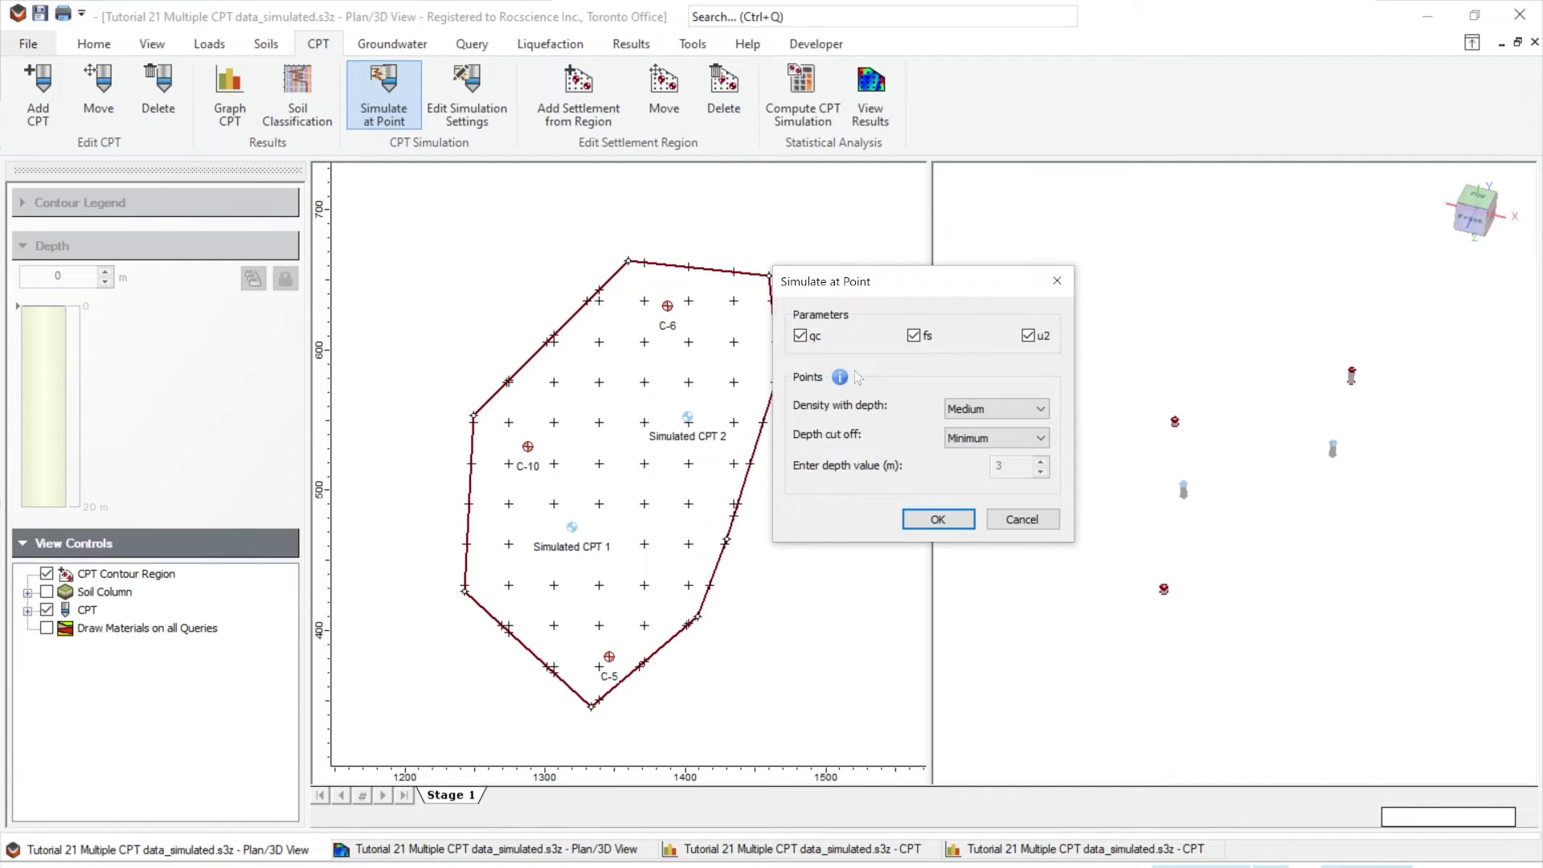
left_click(1050, 282)
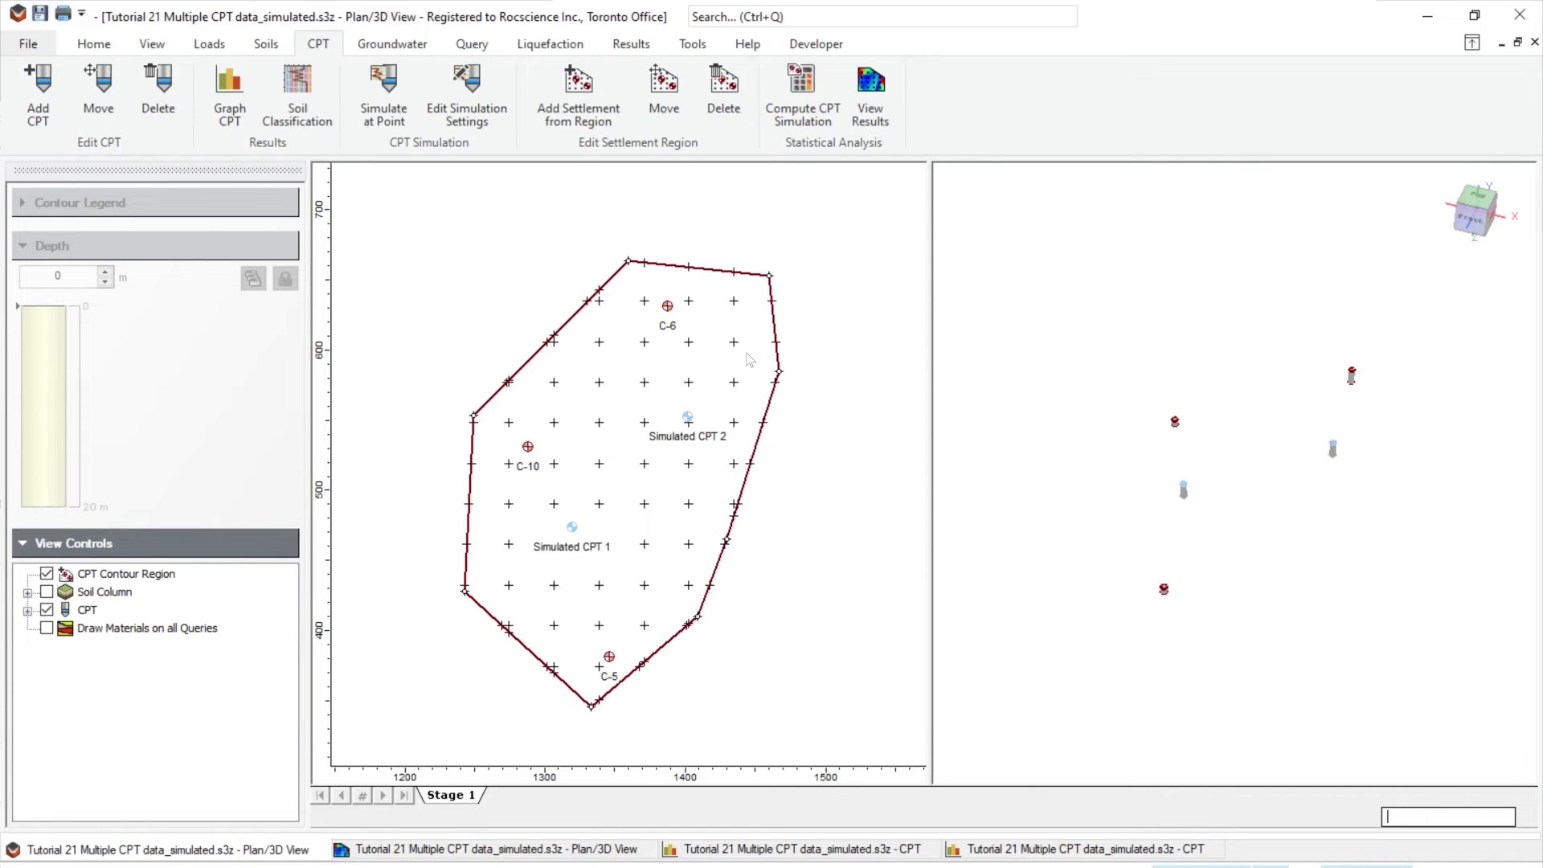
Bring up the context menu of the settlement region boundary
right_click(705, 271)
Edit the settlement region, keeping Fine density with depth and Maximum depth cut-off
left_click(733, 278)
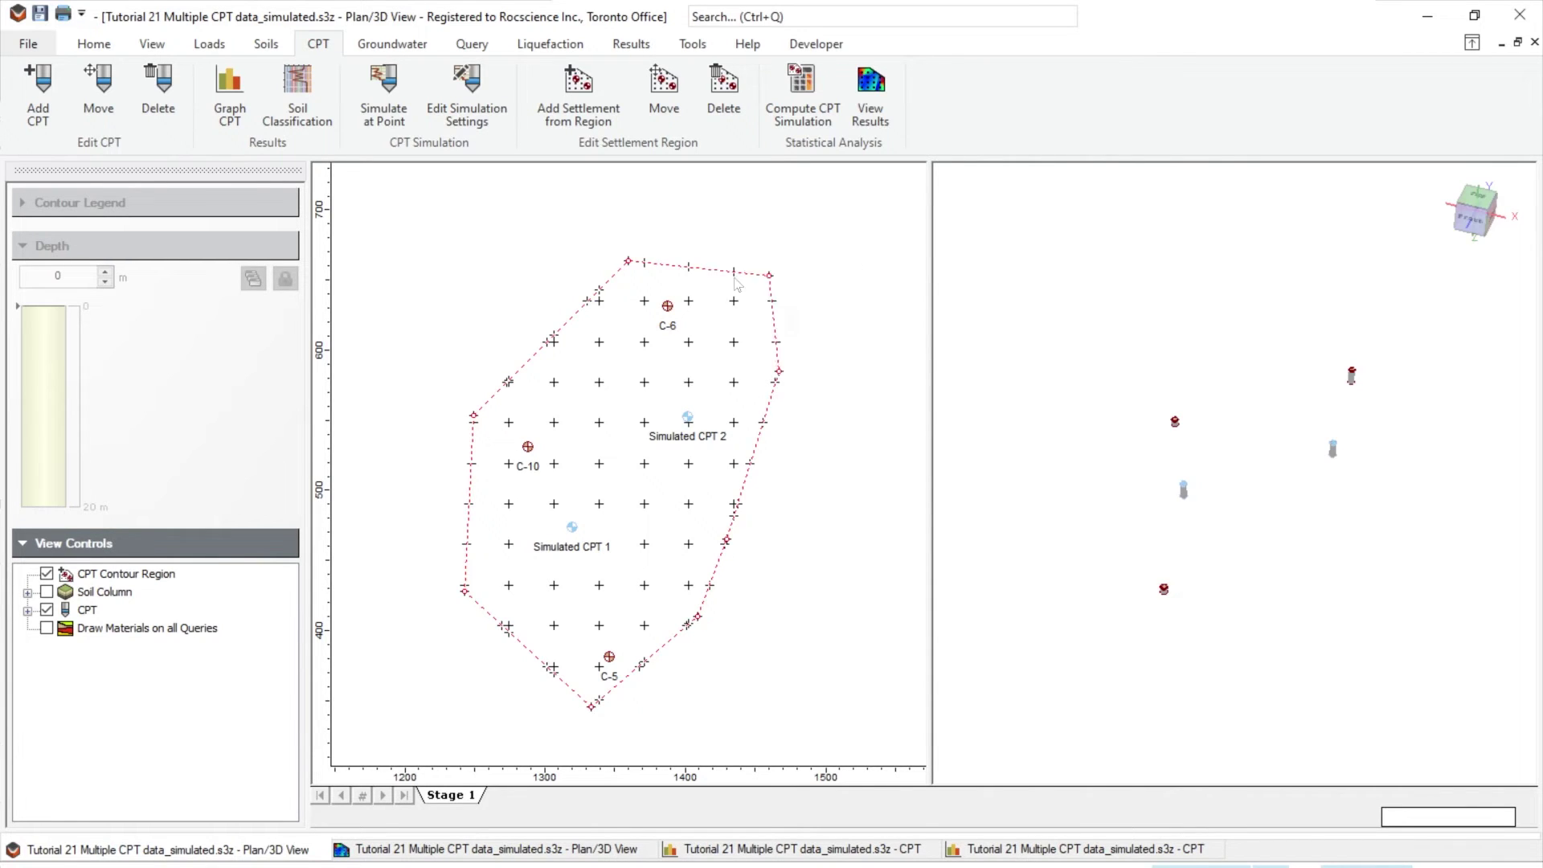
left_click_drag(749, 222, 1032, 235)
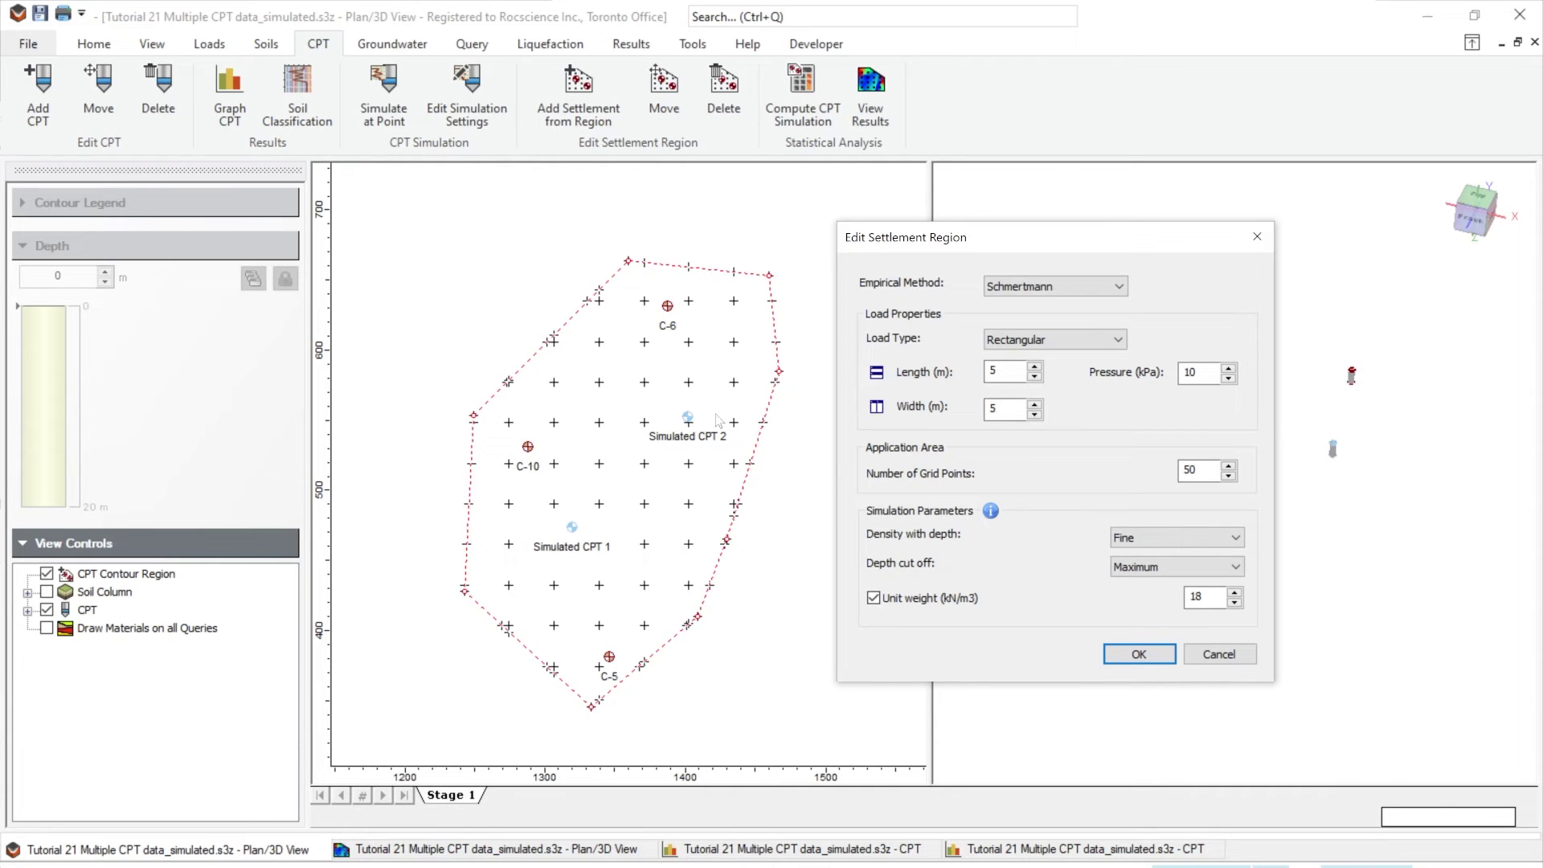
left_click(1149, 541)
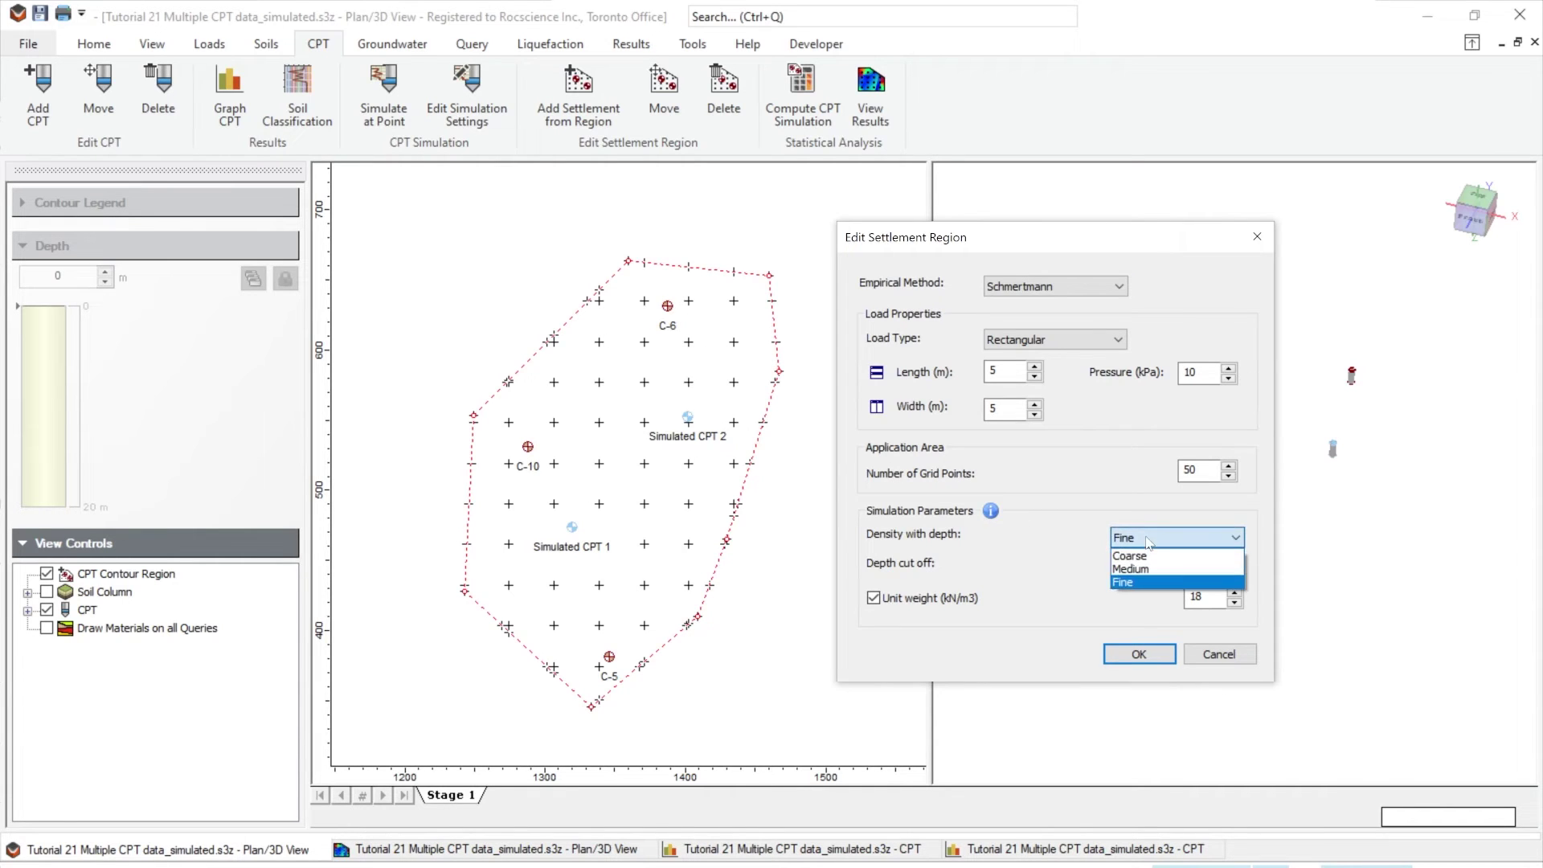
left_click(1084, 534)
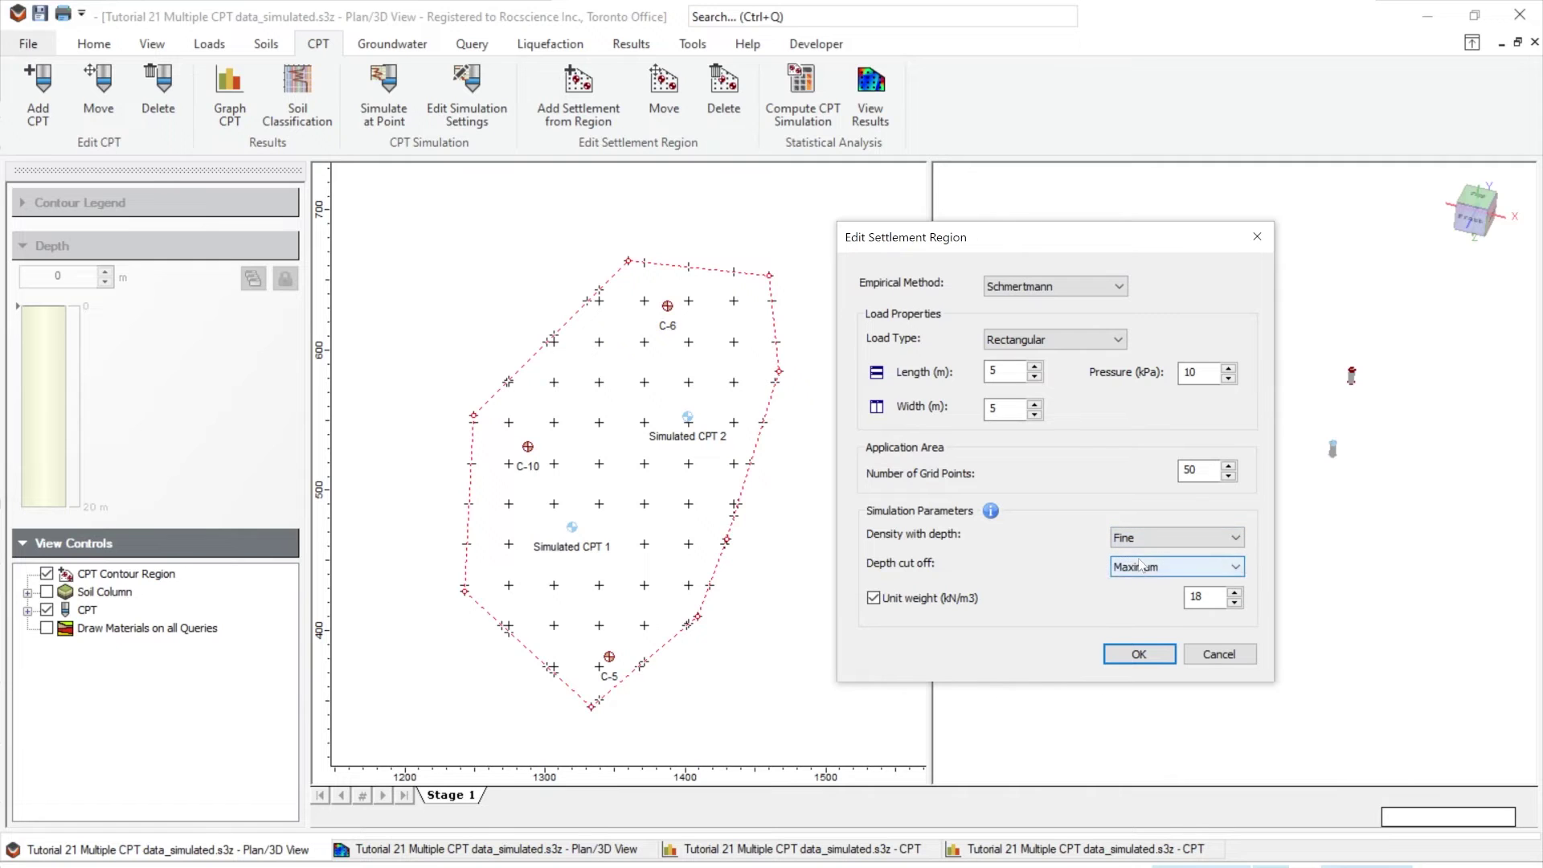
left_click(1113, 565)
left_click(1087, 566)
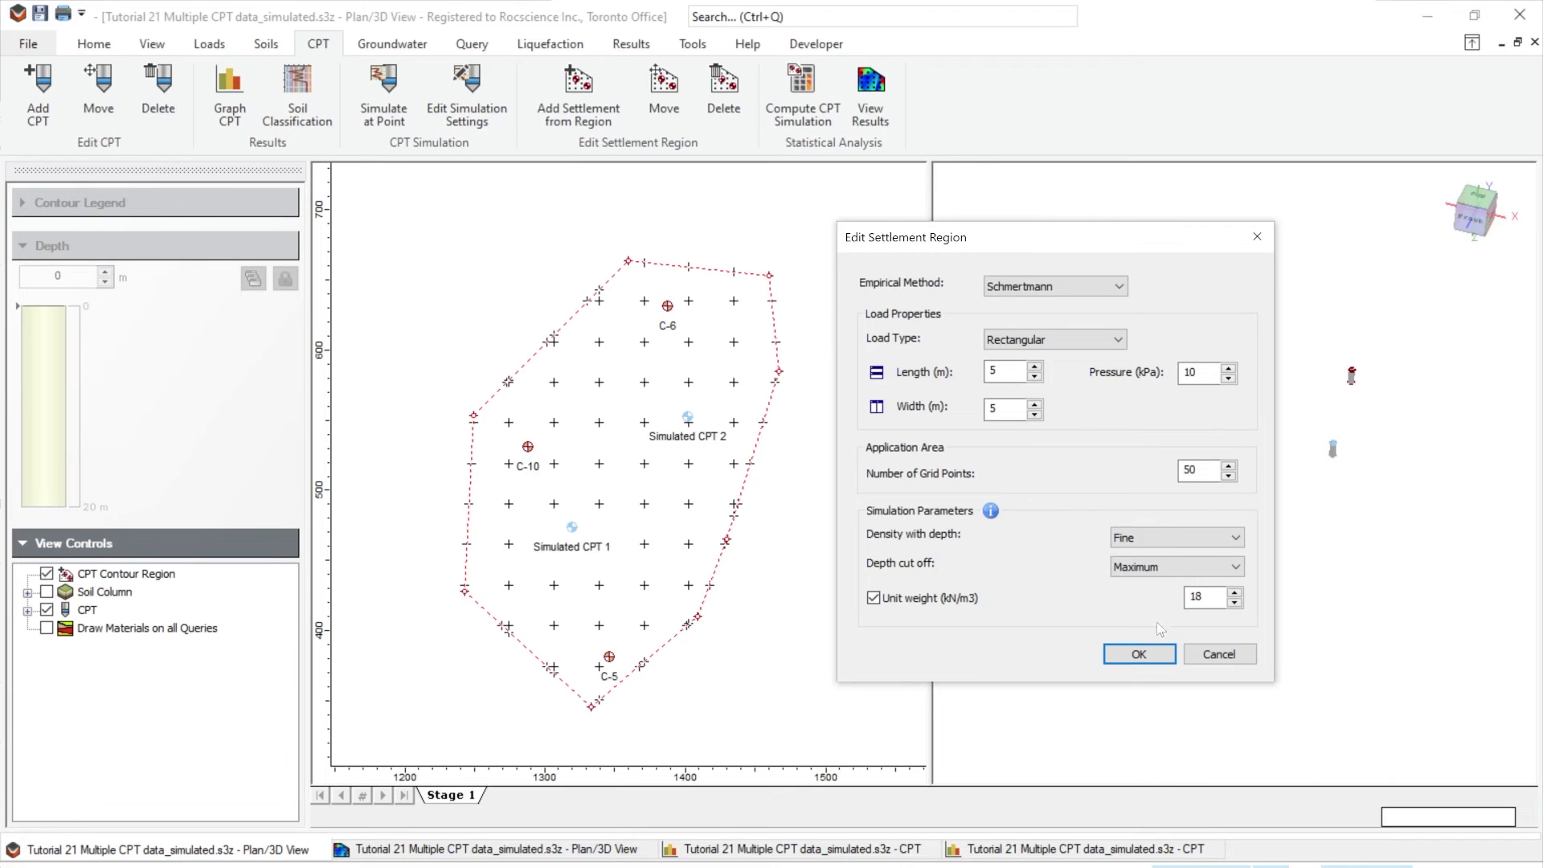
left_click(1218, 653)
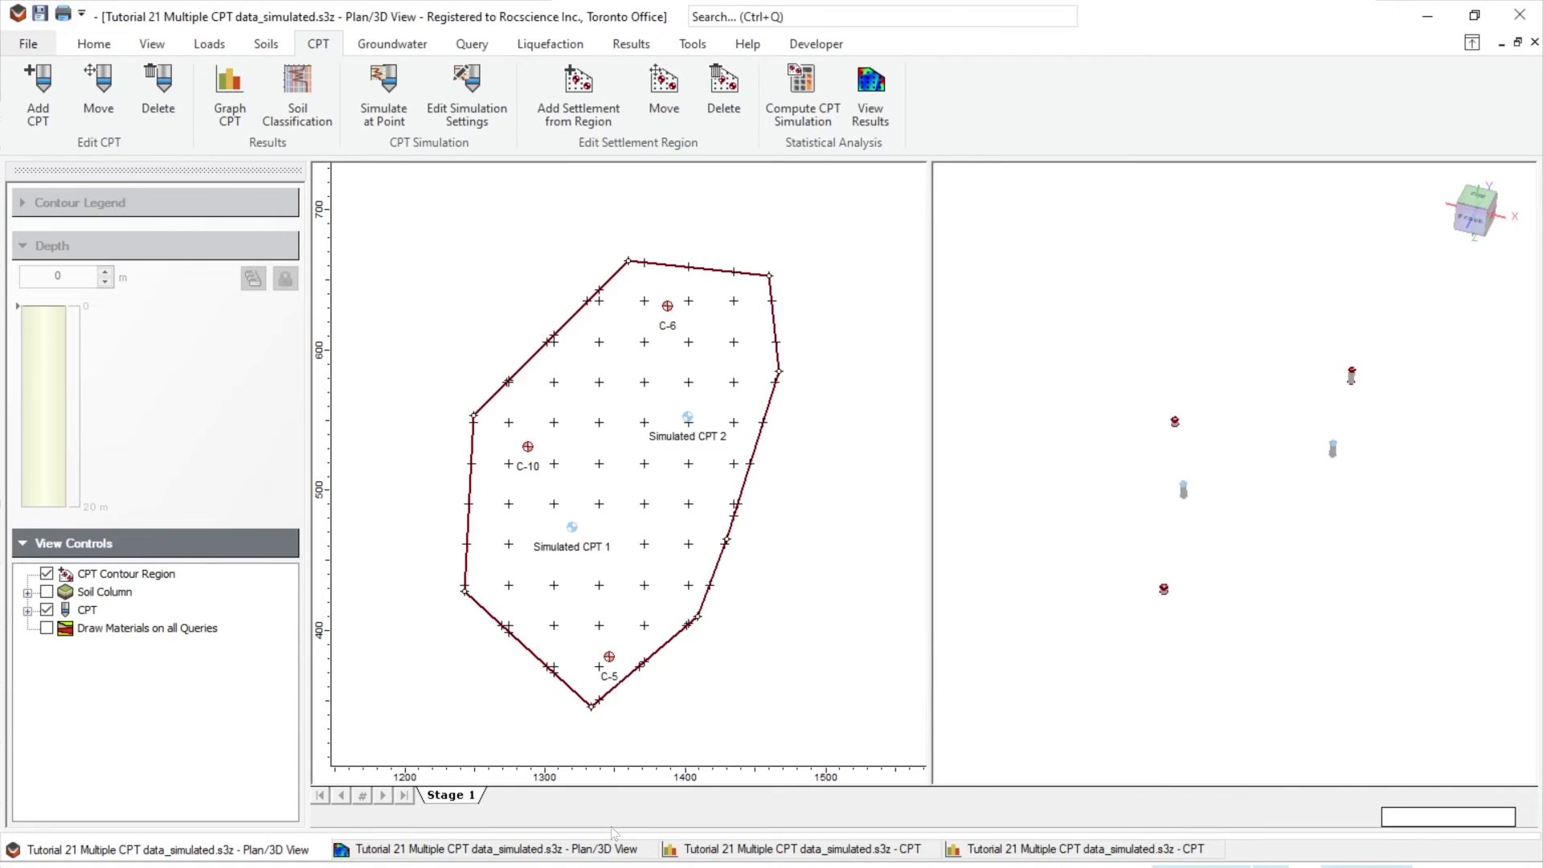
Switch to the second Plan/3D view and inspect Simulated CPT 2's context menu
left_click(522, 851)
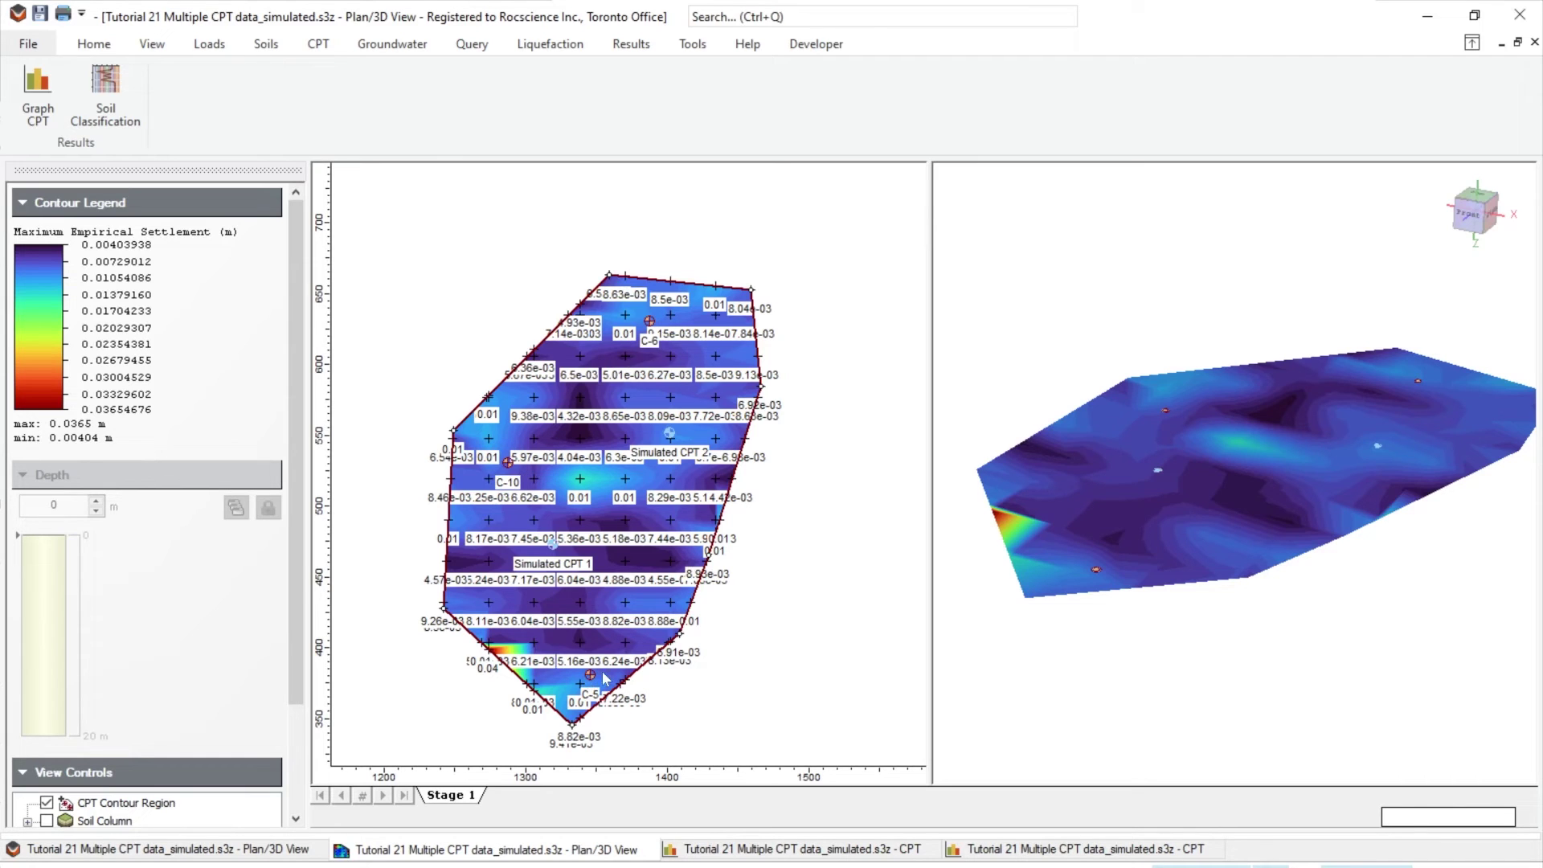
right_click(671, 439)
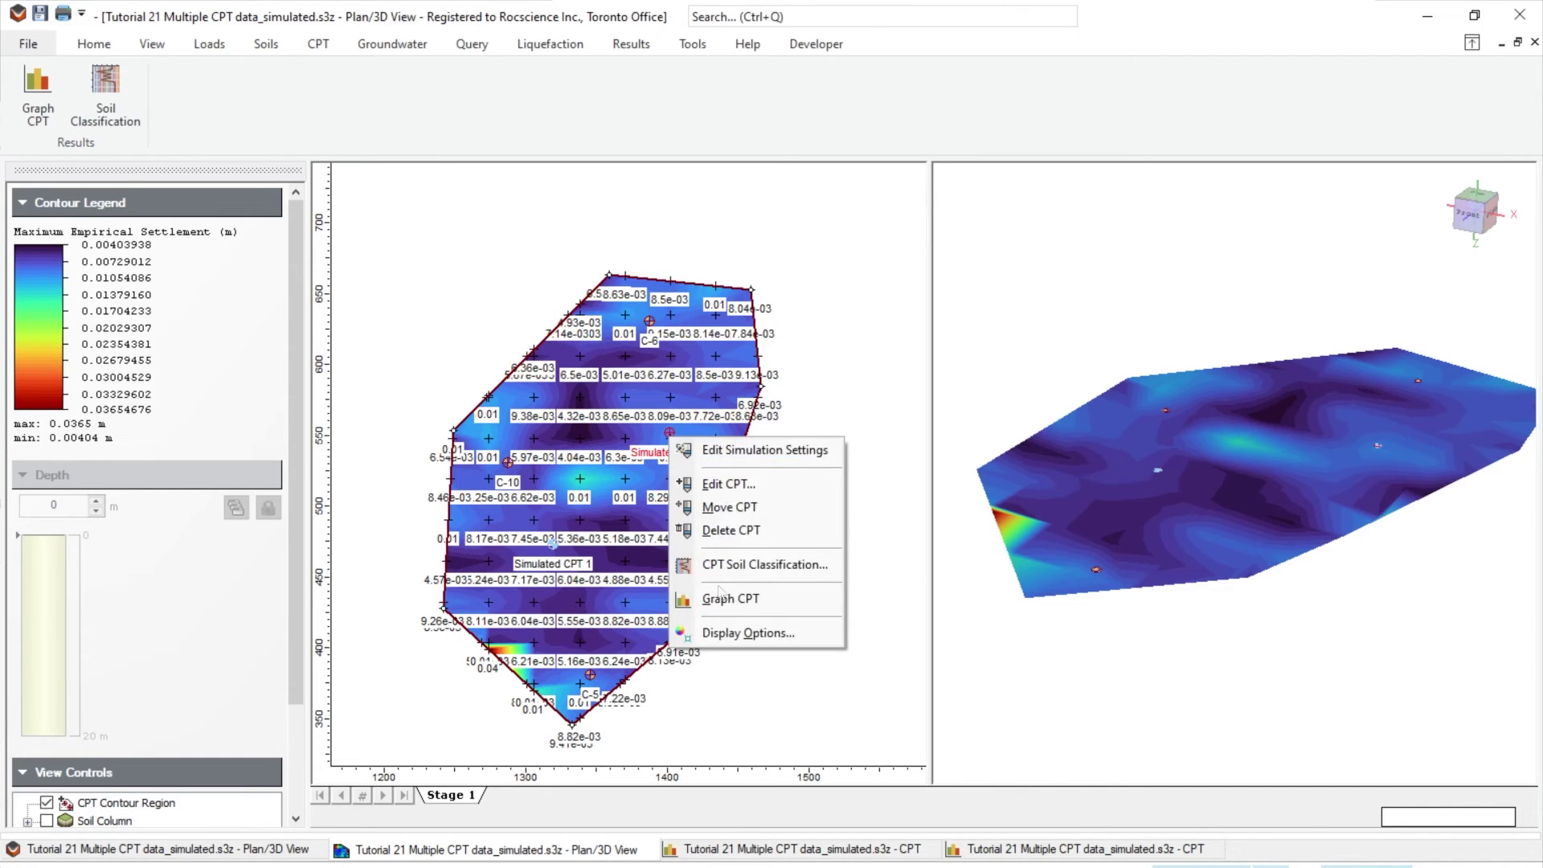
left_click(866, 607)
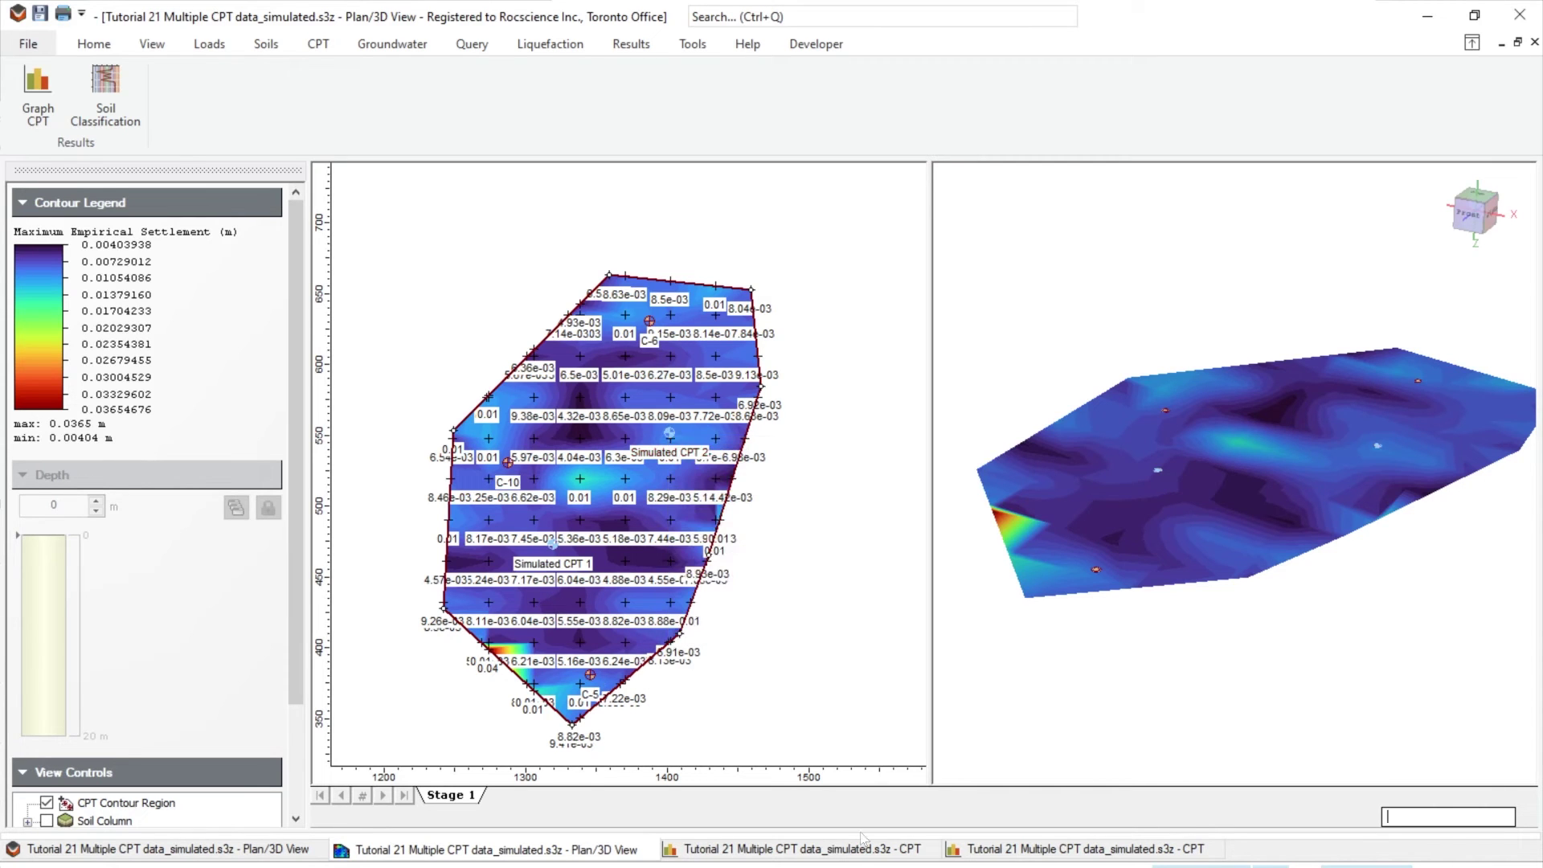
left_click(857, 850)
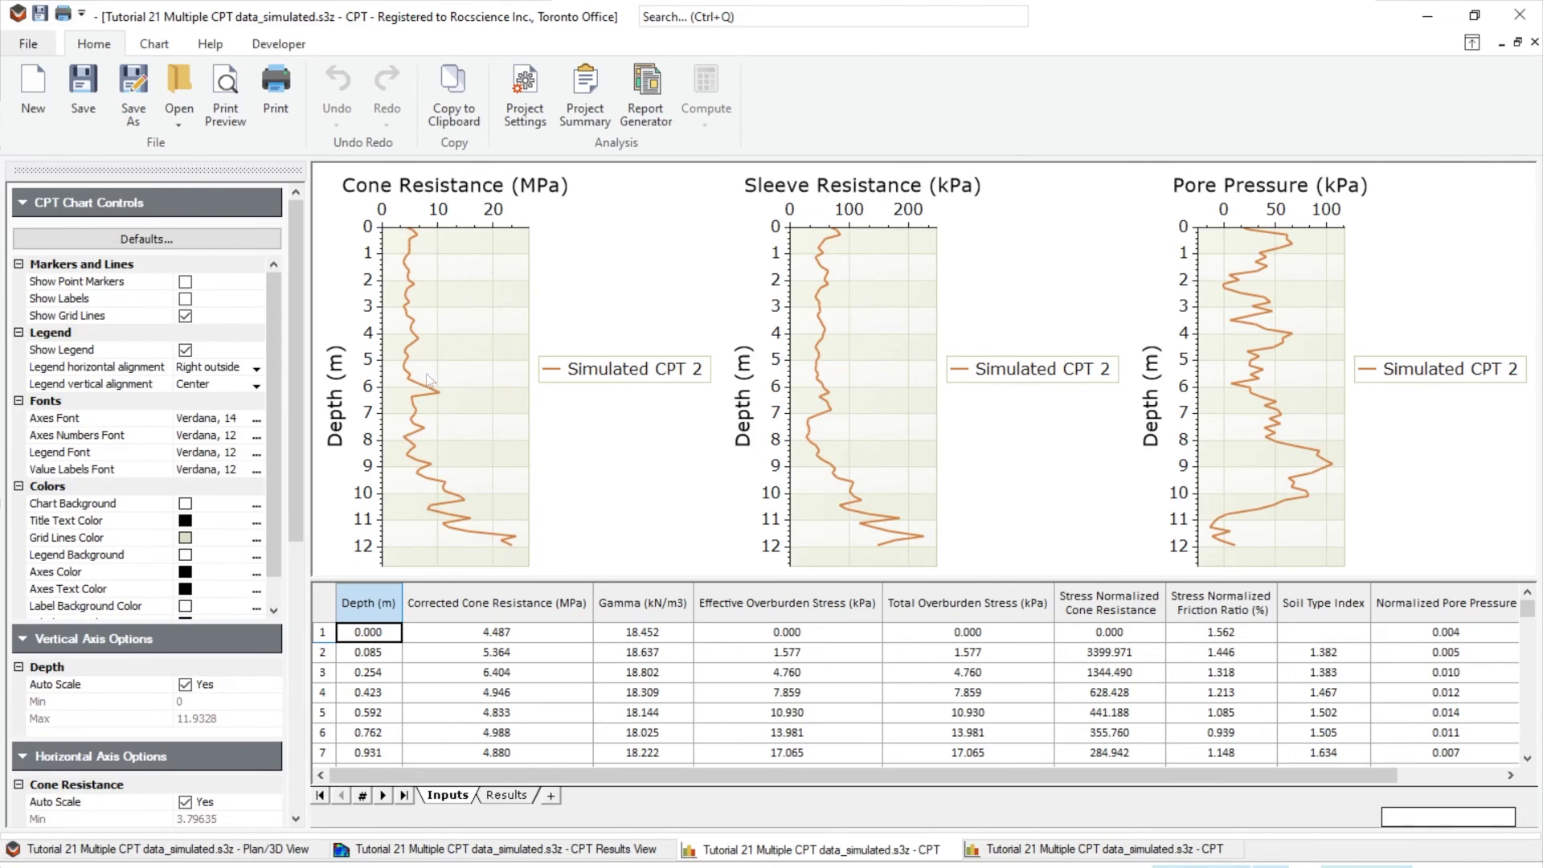
Enable multichart mode and check C-10 and C-6 in CPT Data Sets
left_click(153, 44)
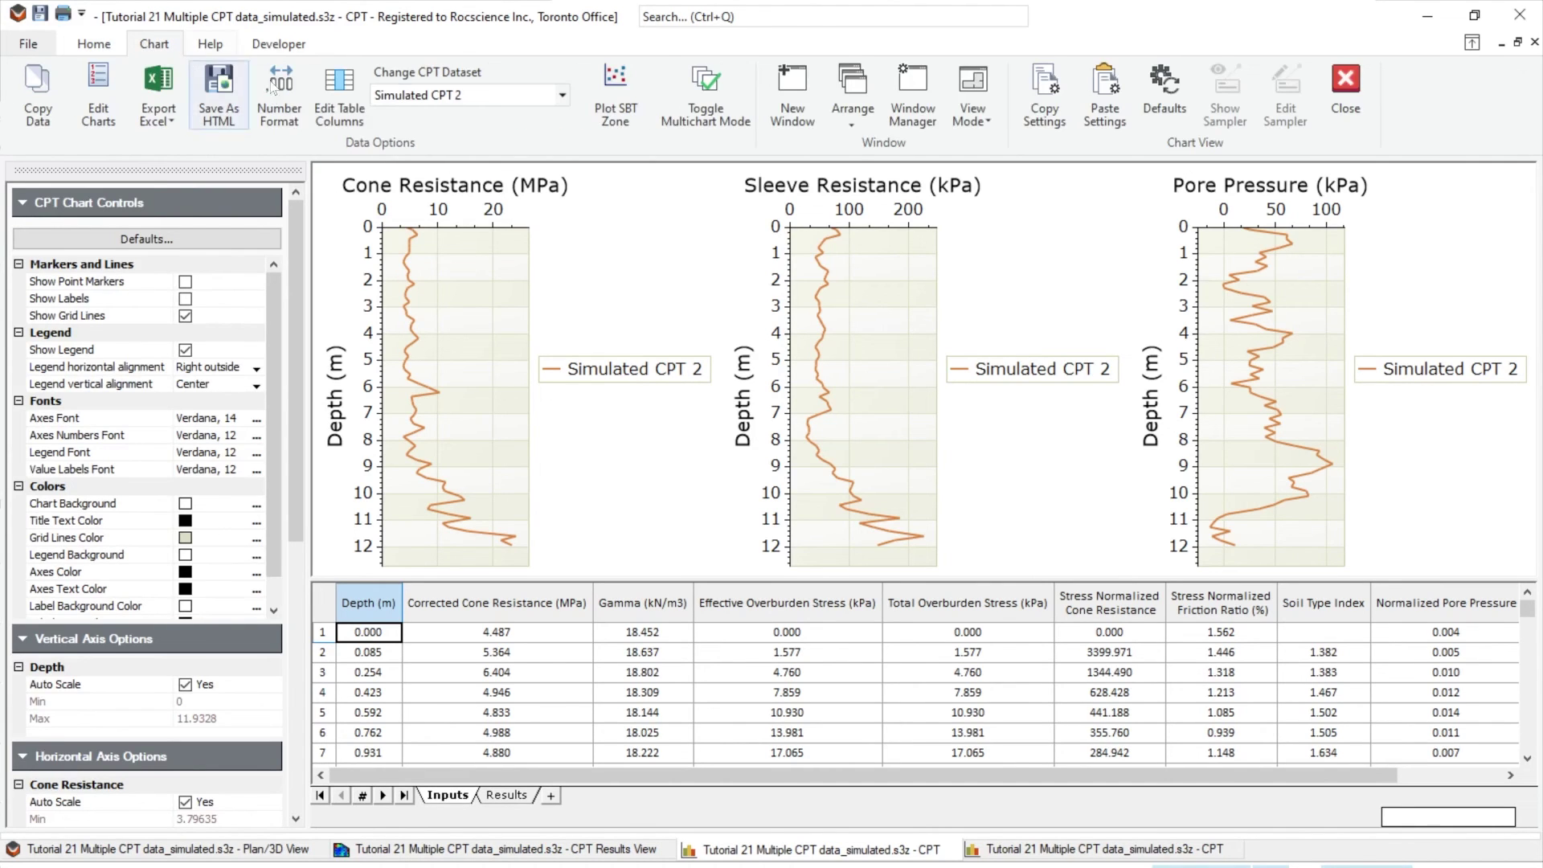
left_click(706, 103)
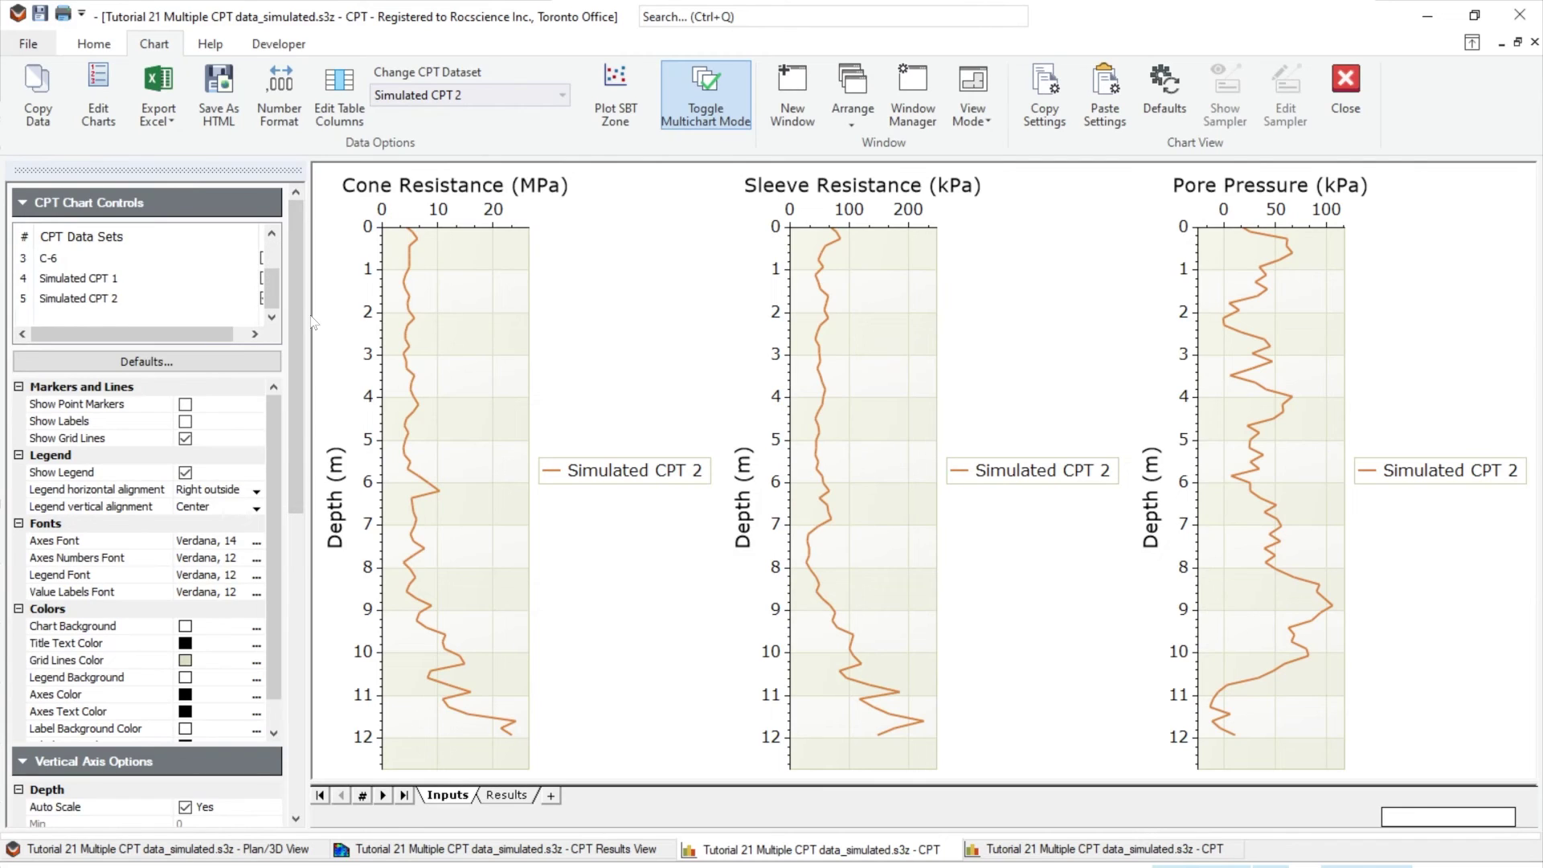
scroll(194, 289, "up", 2)
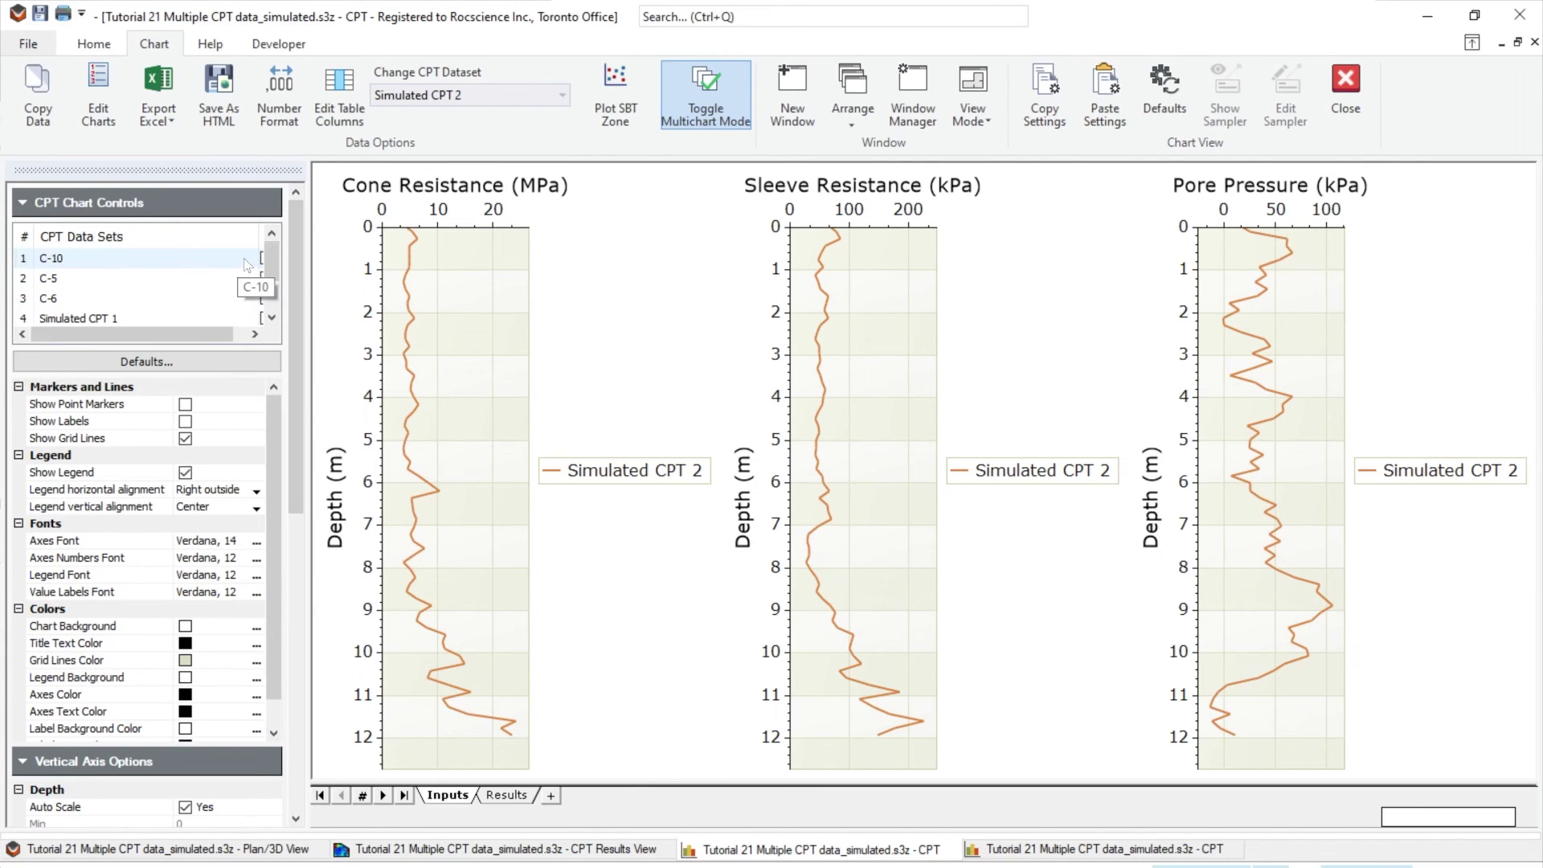
left_click(241, 265)
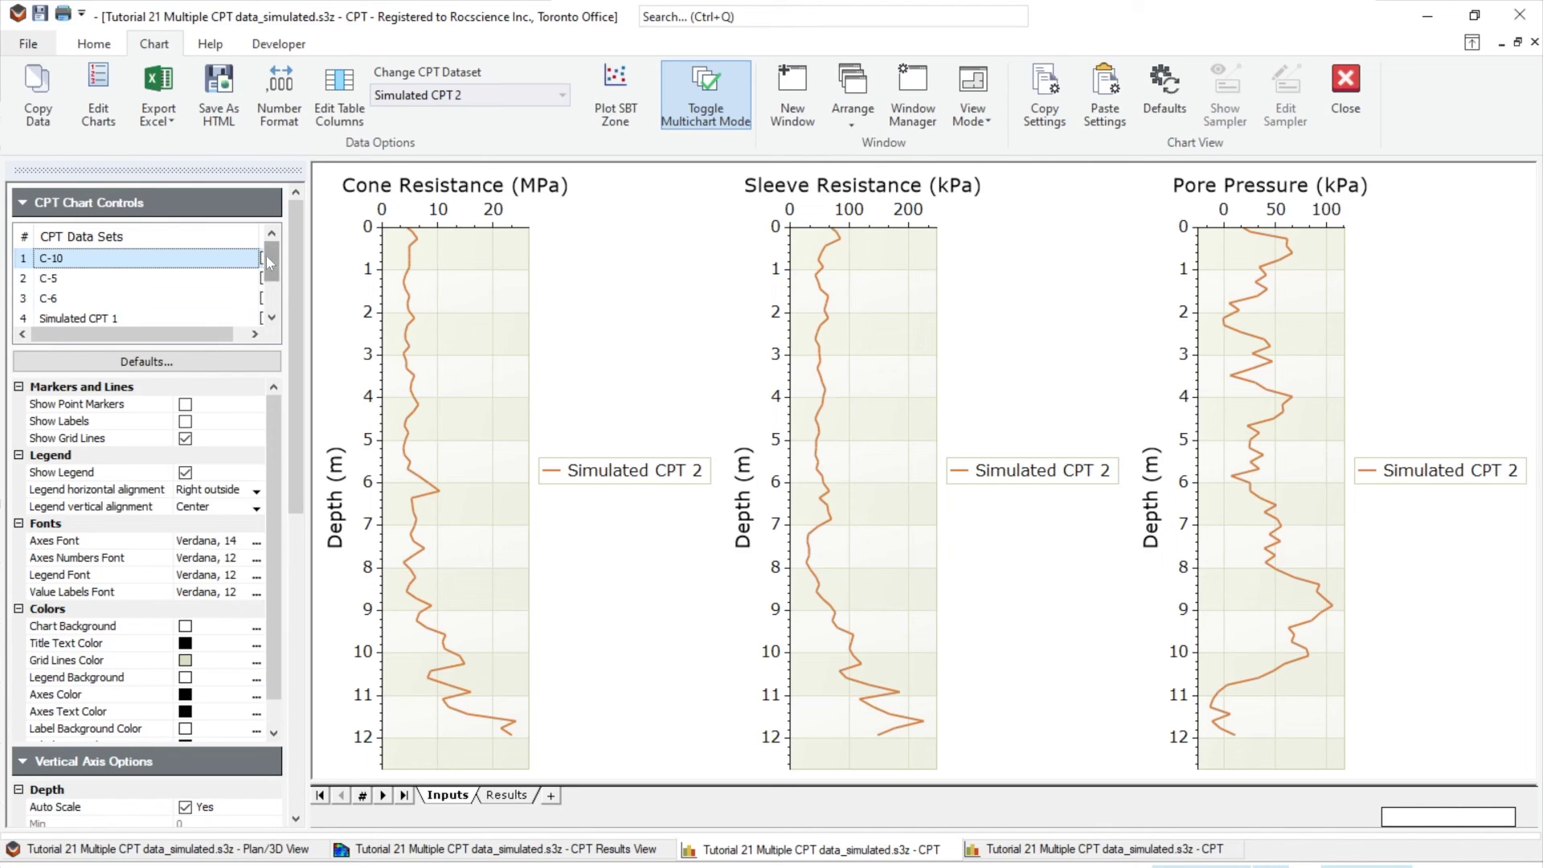
left_click(264, 257)
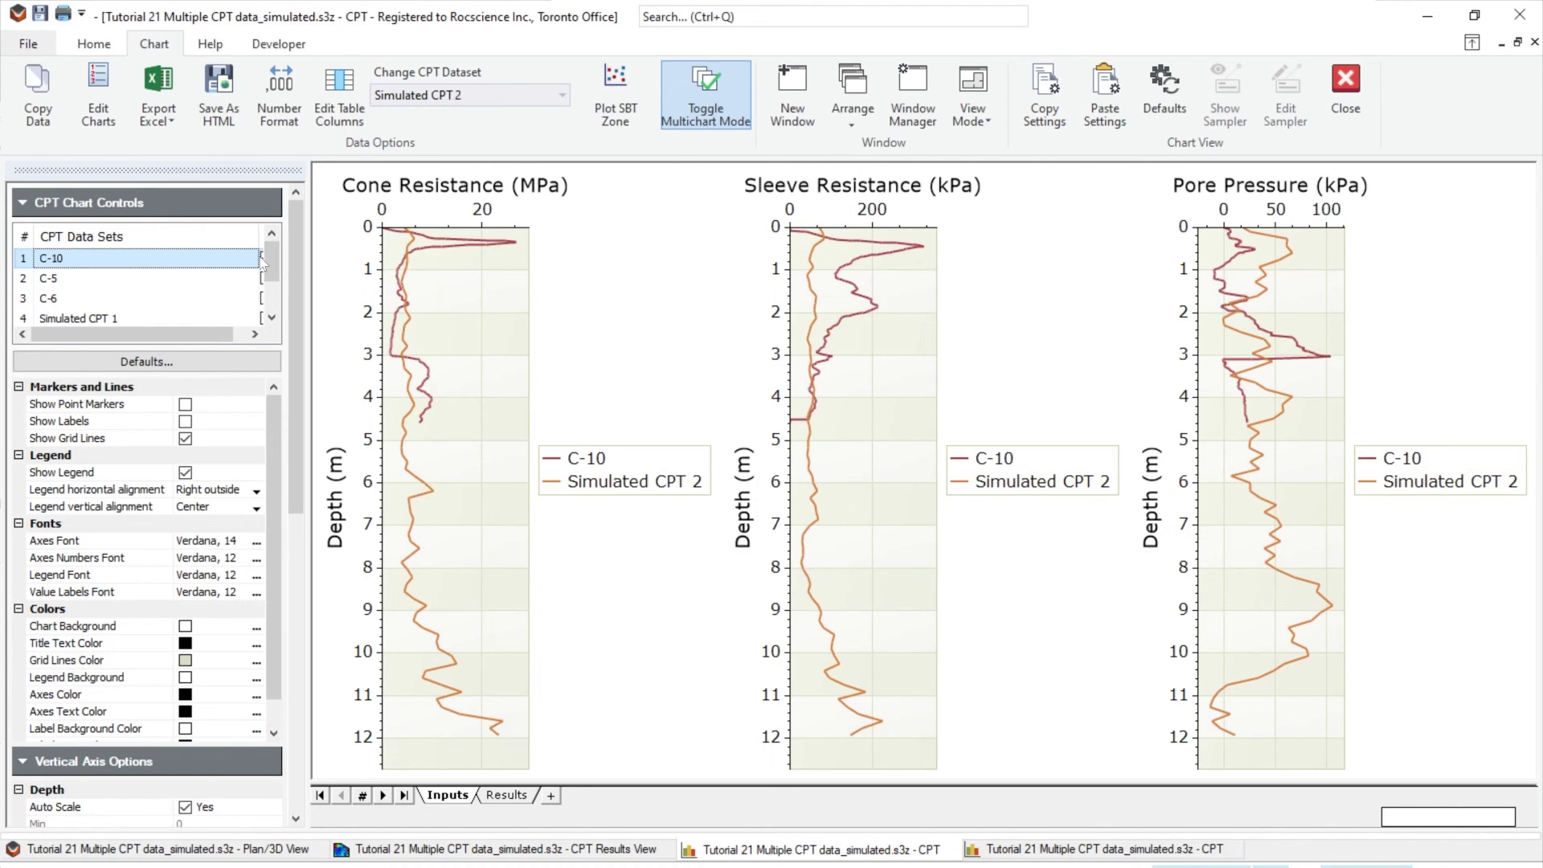
left_click(263, 298)
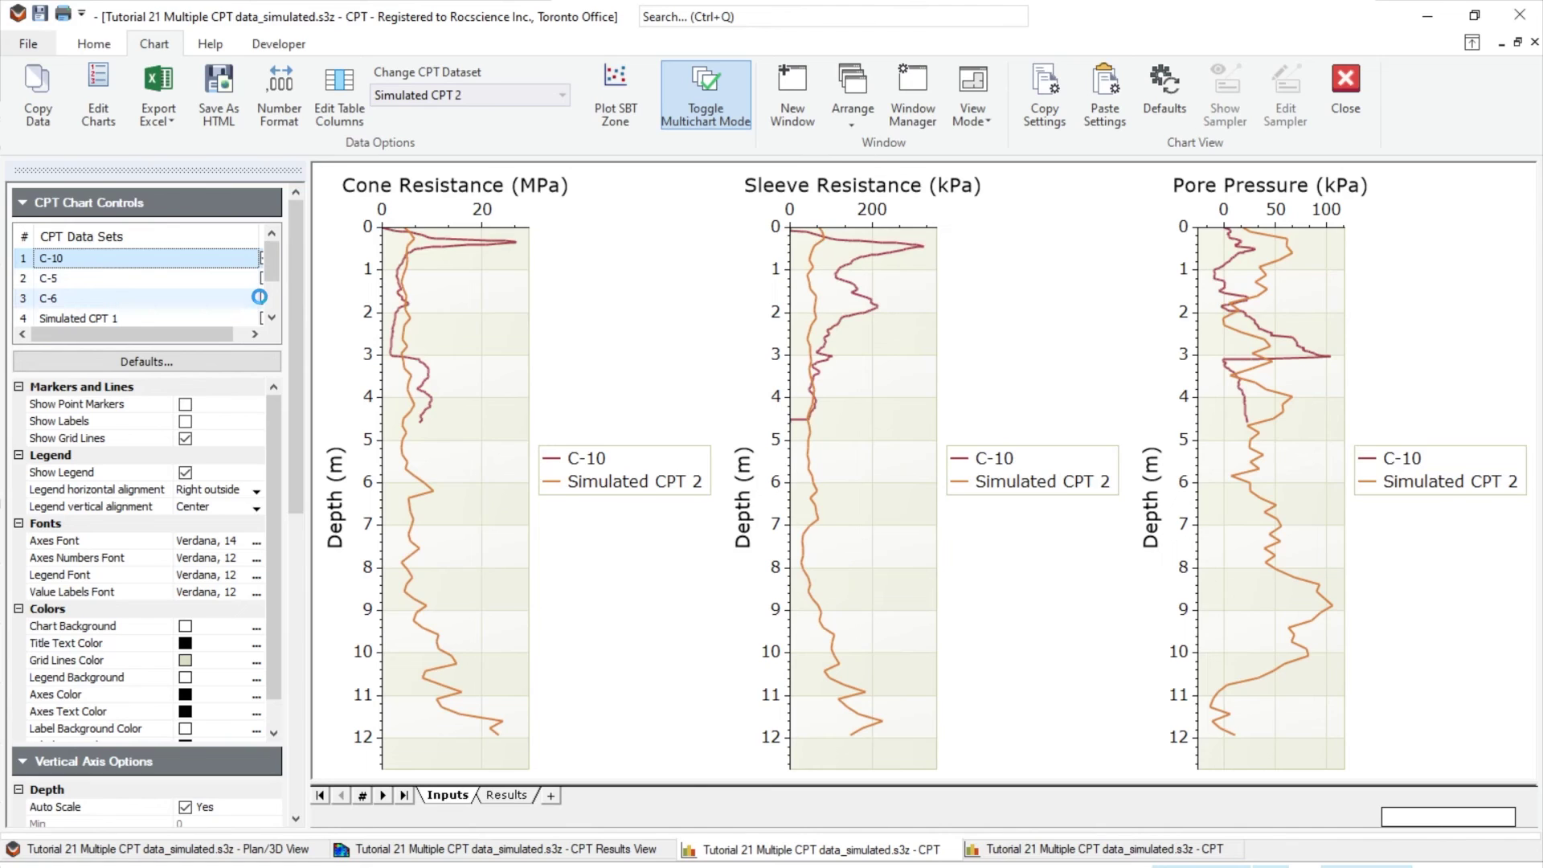